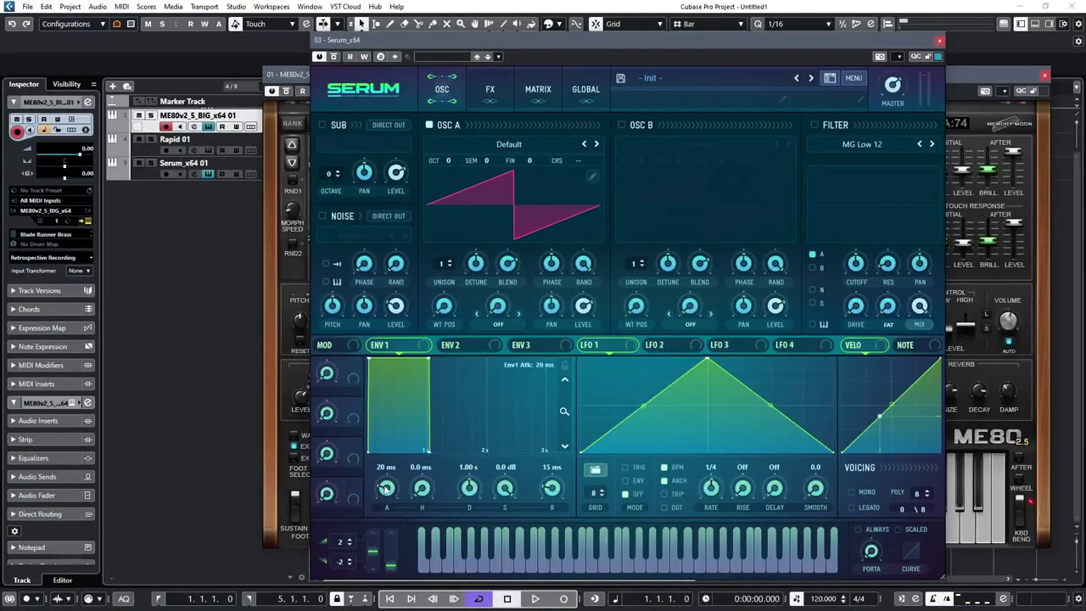
Shape Serum's ENV1: 665 ms attack, 1.35 s decay, -10.3 dB sustain, 1.24 s release, bowed attack curve.
{"action": "left_click_drag", "start_coordinate": [386, 488], "coordinate": [392, 464]}
{"action": "mouse_move", "coordinate": [462, 494]}
{"action": "left_mouse_down"}
{"action": "mouse_move", "coordinate": [477, 497]}
{"action": "mouse_move", "coordinate": [471, 482]}
{"action": "mouse_move", "coordinate": [473, 494]}
{"action": "left_mouse_up"}
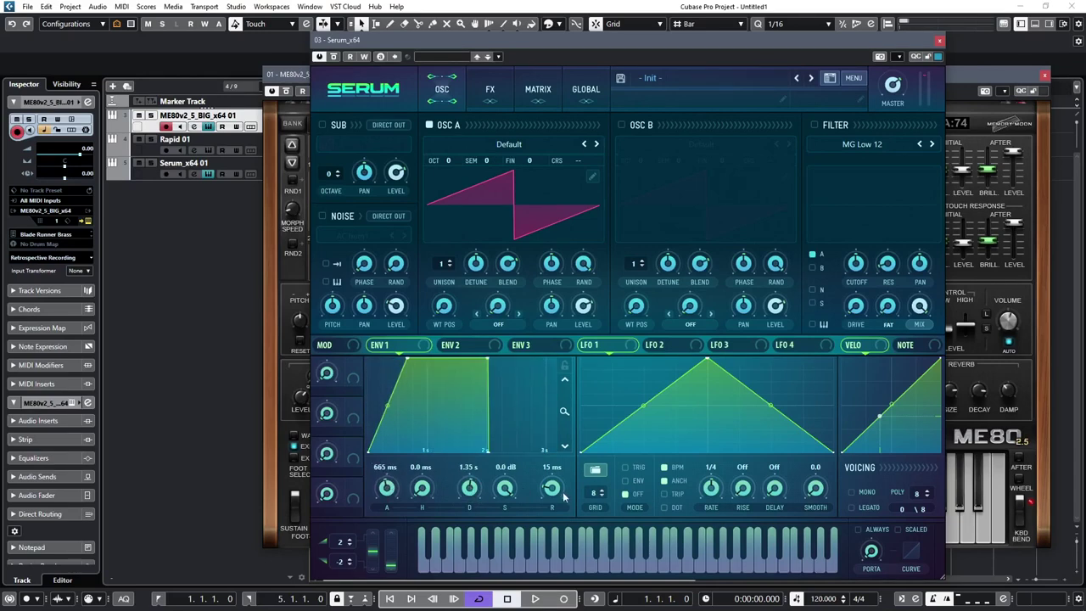
{"action": "left_click_drag", "start_coordinate": [550, 490], "coordinate": [516, 560]}
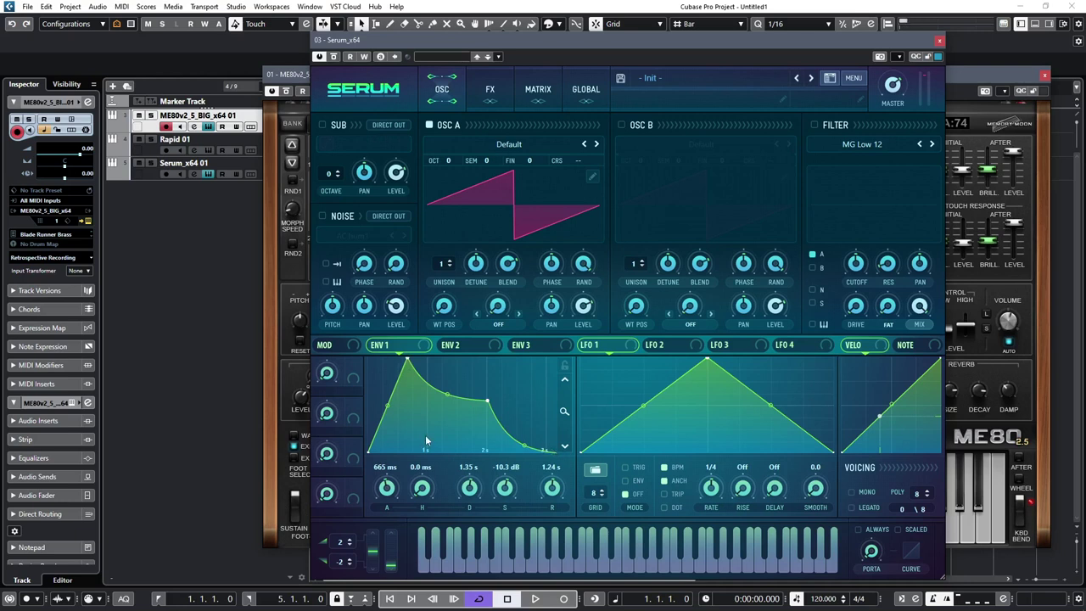
{"action": "mouse_move", "coordinate": [387, 409]}
{"action": "left_mouse_down"}
{"action": "mouse_move", "coordinate": [387, 424]}
{"action": "mouse_move", "coordinate": [388, 384]}
{"action": "mouse_move", "coordinate": [391, 419]}
{"action": "left_mouse_up"}
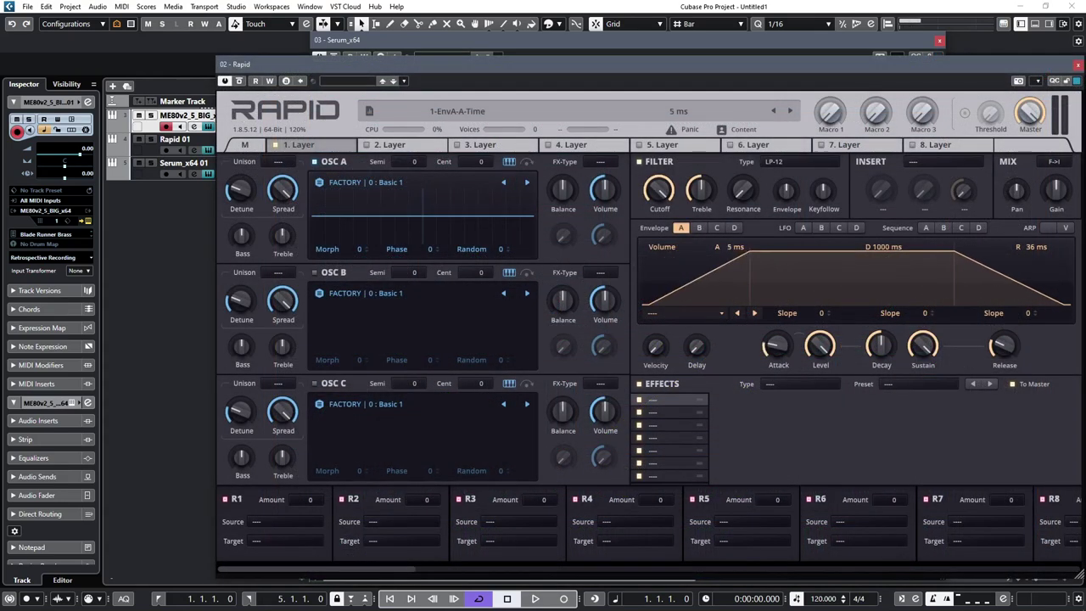
Set Rapid's Envelope A attack to 29 ms with an attack slope of -10.
{"action": "left_click_drag", "start_coordinate": [750, 252], "coordinate": [769, 252]}
{"action": "left_click_drag", "start_coordinate": [824, 312], "coordinate": [821, 370]}
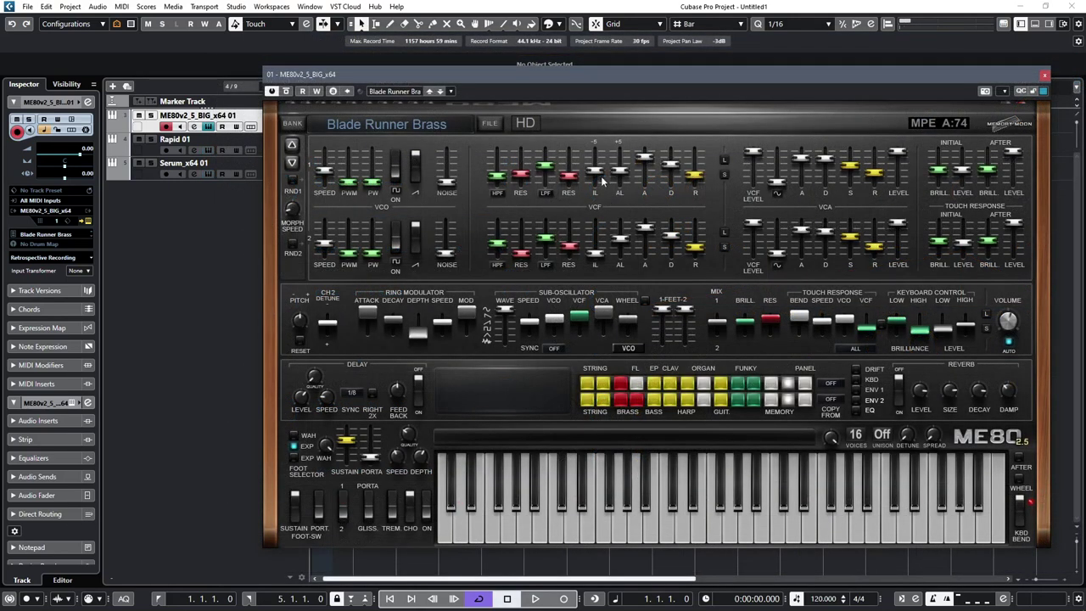
Set ME80's VCF1 envelope initial level to -2.250 and raise its attack level.
{"action": "left_click_drag", "start_coordinate": [601, 176], "coordinate": [596, 108]}
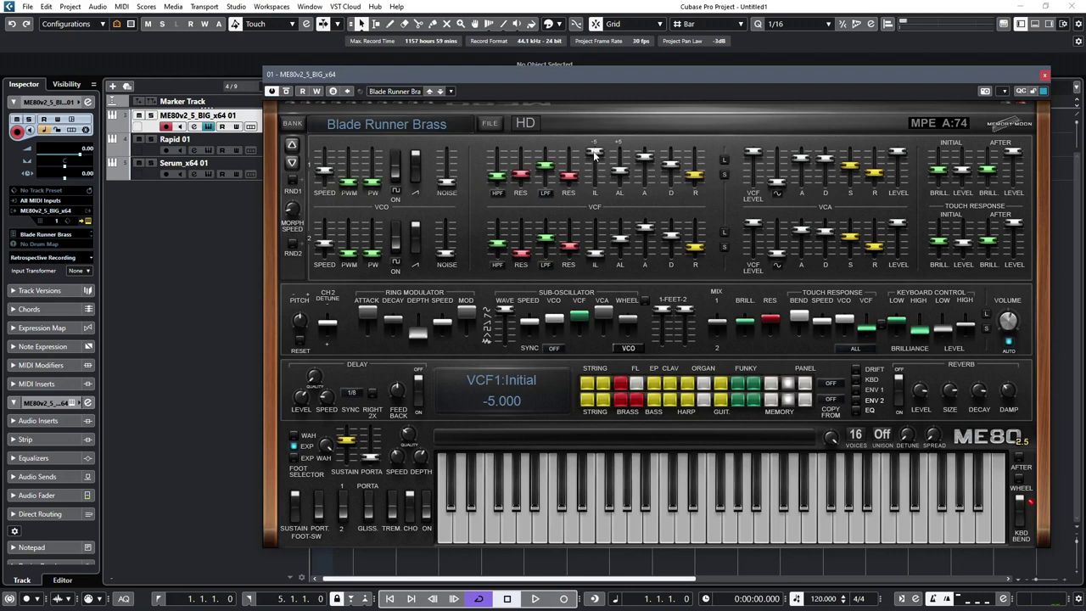
{"action": "left_click_drag", "start_coordinate": [596, 154], "coordinate": [599, 115]}
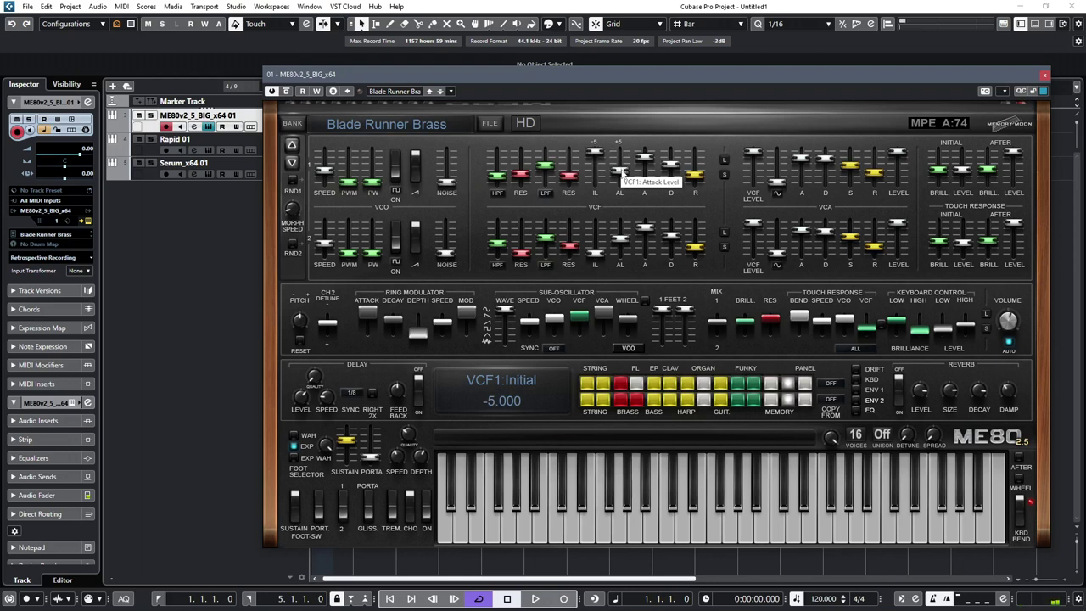
{"action": "left_click", "coordinate": [622, 172]}
{"action": "left_click_drag", "start_coordinate": [622, 172], "coordinate": [622, 143]}
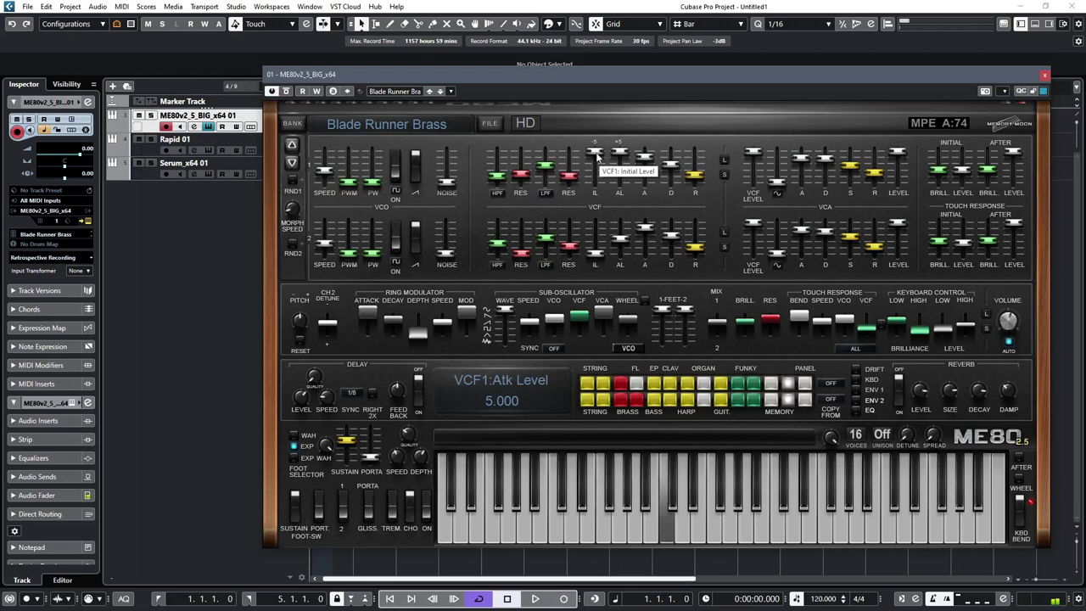
{"action": "left_click_drag", "start_coordinate": [597, 155], "coordinate": [599, 199]}
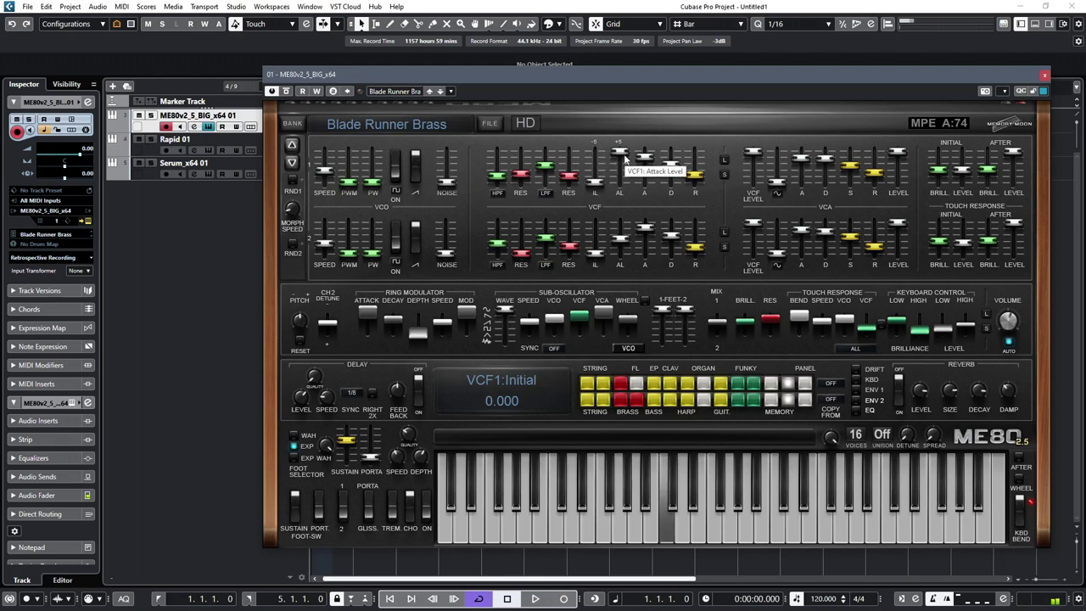
{"action": "left_click_drag", "start_coordinate": [625, 158], "coordinate": [612, 133]}
{"action": "left_click_drag", "start_coordinate": [600, 188], "coordinate": [596, 170]}
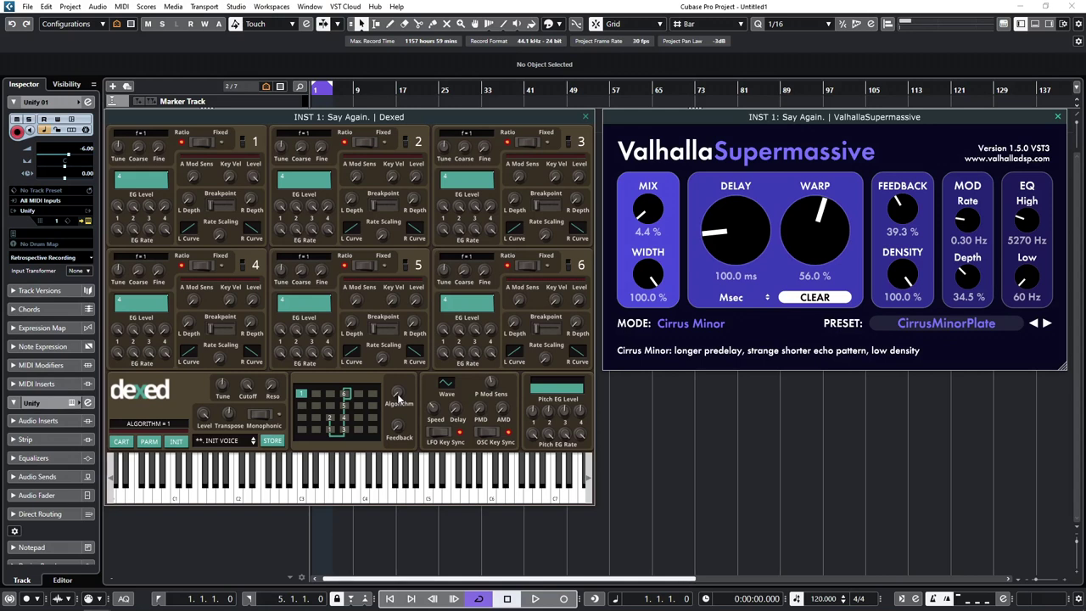
Try Dexed algorithms 5 and 6, then switch back to algorithm 1.
{"action": "left_click_drag", "start_coordinate": [398, 397], "coordinate": [400, 378]}
{"action": "left_click_drag", "start_coordinate": [402, 380], "coordinate": [402, 408]}
{"action": "left_click_drag", "start_coordinate": [404, 413], "coordinate": [404, 419]}
Reset Dexed to the init voice, then select algorithm 2 and raise feedback to 7.
{"action": "left_click", "coordinate": [194, 463]}
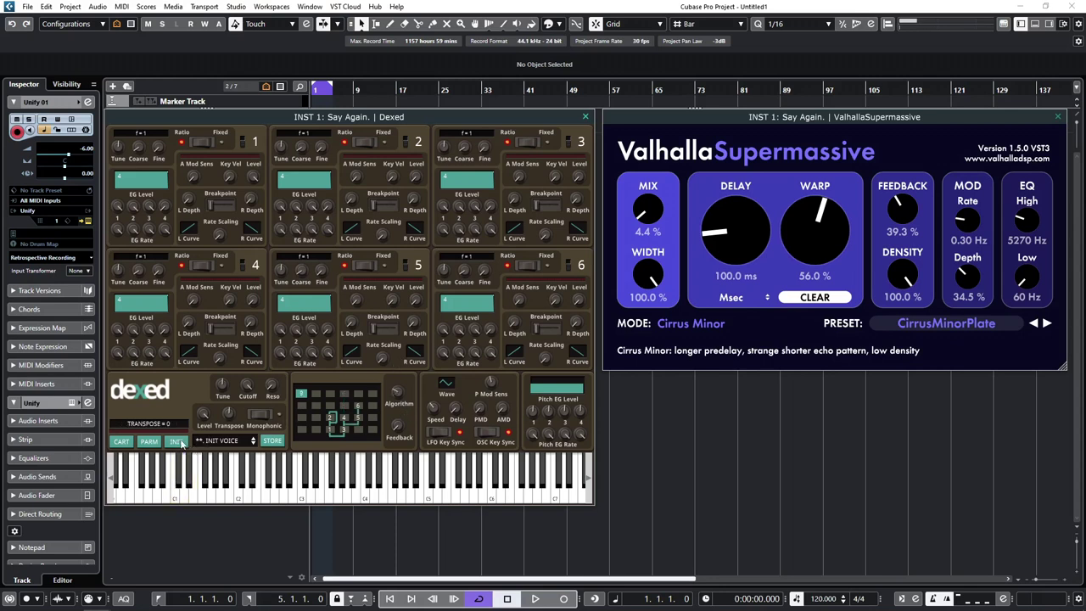
{"action": "left_click", "coordinate": [178, 442]}
{"action": "mouse_move", "coordinate": [397, 399]}
{"action": "scroll", "coordinate": [397, 399], "scroll_direction": "up", "scroll_amount": 1}
{"action": "scroll", "coordinate": [399, 424], "scroll_direction": "up", "scroll_amount": 5}
{"action": "scroll", "coordinate": [398, 420], "scroll_direction": "up", "scroll_amount": 2}
{"action": "mouse_move", "coordinate": [171, 199]}
Set operator 1's EG Level 4 knob in Dexed to 80.
{"action": "left_click_drag", "start_coordinate": [166, 209], "coordinate": [167, 182]}
Adjust operator 1's envelope rates, settling on EG Rate 1 at 61 and EG Rate 4 at 43.
{"action": "left_click_drag", "start_coordinate": [119, 231], "coordinate": [117, 360]}
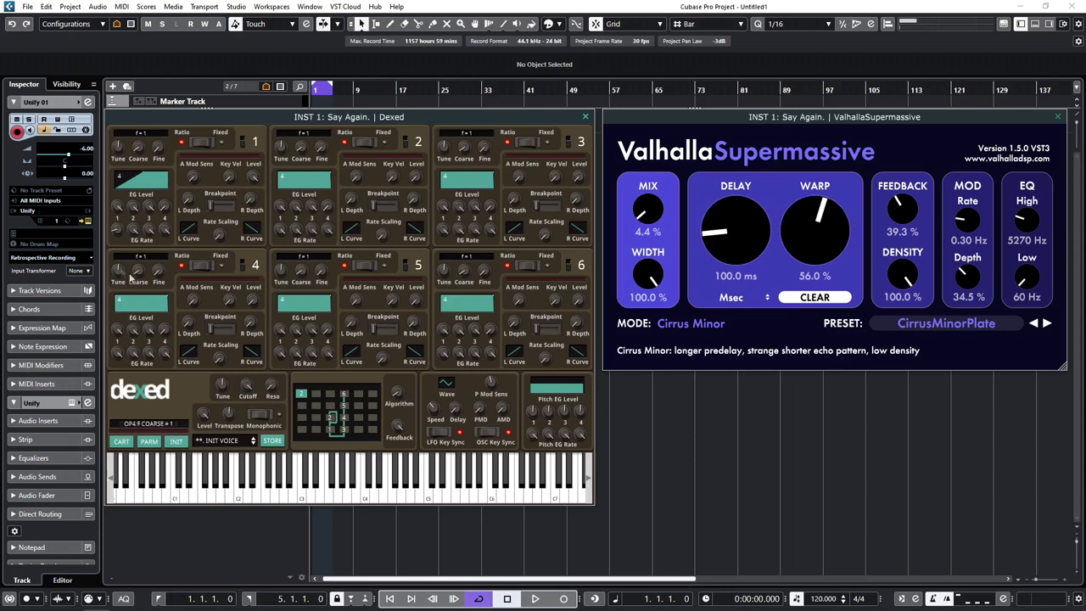
{"action": "left_click_drag", "start_coordinate": [121, 232], "coordinate": [169, 289]}
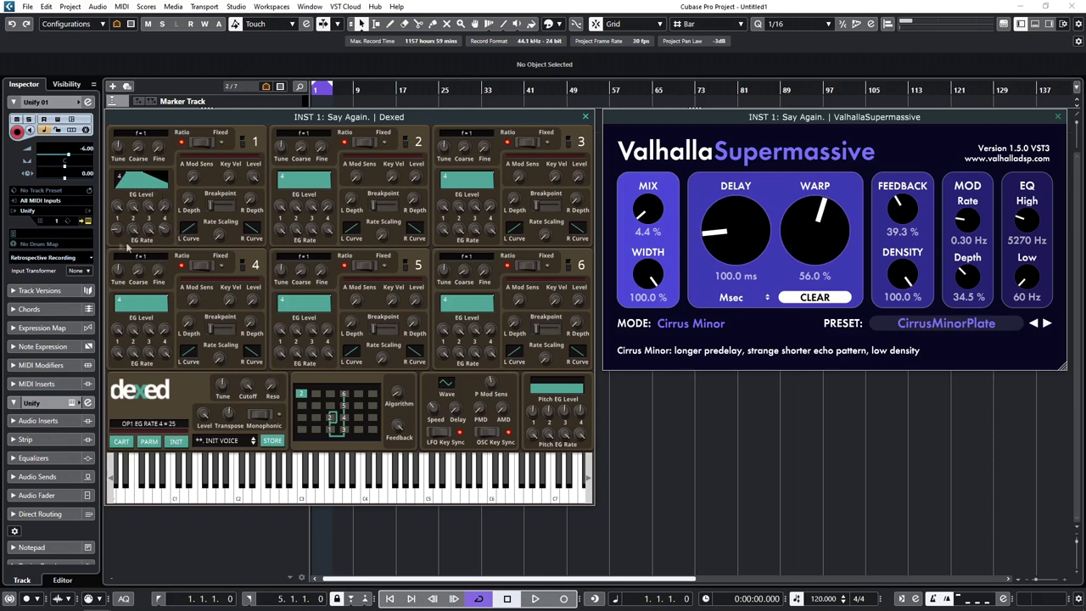
{"action": "left_click_drag", "start_coordinate": [166, 234], "coordinate": [178, 108]}
{"action": "left_click_drag", "start_coordinate": [117, 230], "coordinate": [116, 99]}
{"action": "left_click_drag", "start_coordinate": [118, 230], "coordinate": [122, 269]}
{"action": "left_click_drag", "start_coordinate": [161, 229], "coordinate": [164, 308]}
{"action": "mouse_move", "coordinate": [118, 231]}
{"action": "left_mouse_down"}
{"action": "mouse_move", "coordinate": [119, 251]}
{"action": "mouse_move", "coordinate": [138, 242]}
{"action": "mouse_move", "coordinate": [136, 229]}
{"action": "left_mouse_up"}
{"action": "left_click_drag", "start_coordinate": [138, 290], "coordinate": [140, 292]}
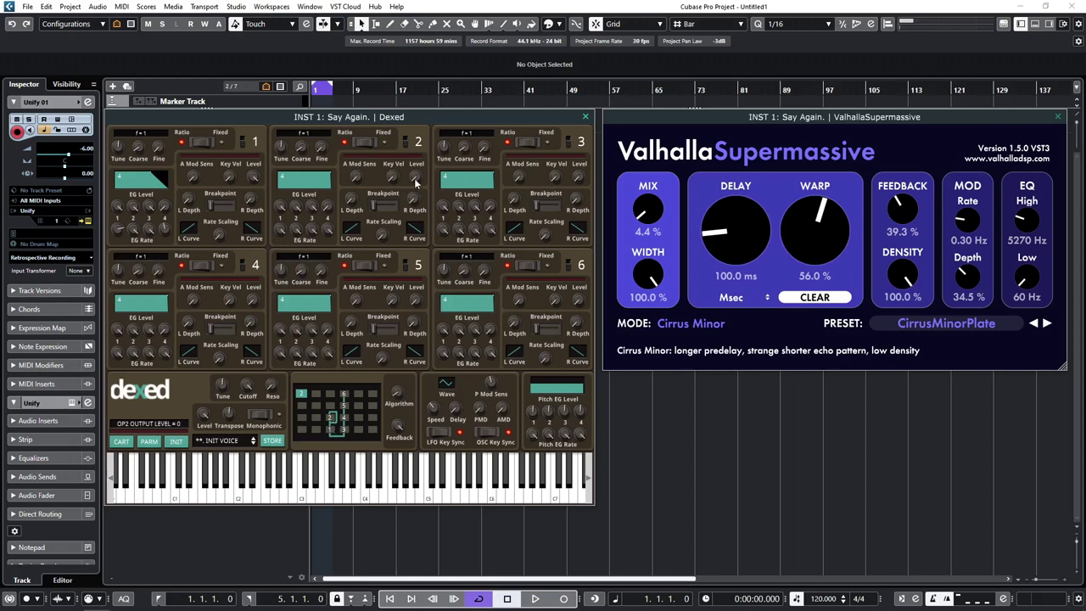
Bring up operator 2's output level and set its coarse ratio to 4 with fine tuning 20.
{"action": "left_click_drag", "start_coordinate": [416, 182], "coordinate": [415, 69]}
{"action": "mouse_move", "coordinate": [304, 152]}
{"action": "left_click_drag", "start_coordinate": [306, 152], "coordinate": [303, 140]}
{"action": "mouse_move", "coordinate": [311, 153]}
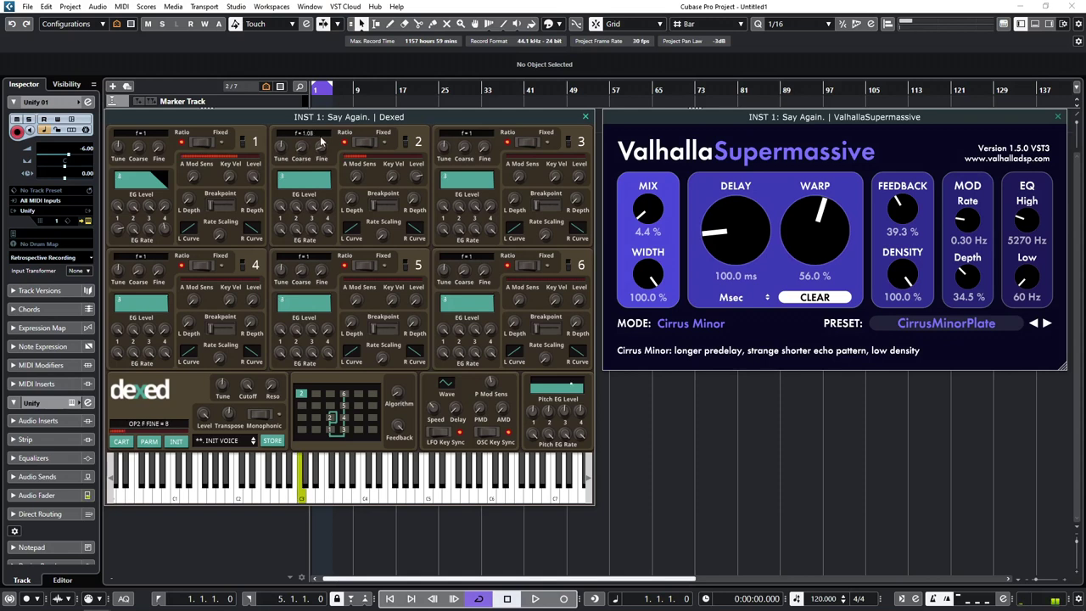
{"action": "mouse_move", "coordinate": [322, 151]}
{"action": "left_mouse_down"}
{"action": "mouse_move", "coordinate": [325, 94]}
{"action": "mouse_move", "coordinate": [323, 161]}
{"action": "left_mouse_up"}
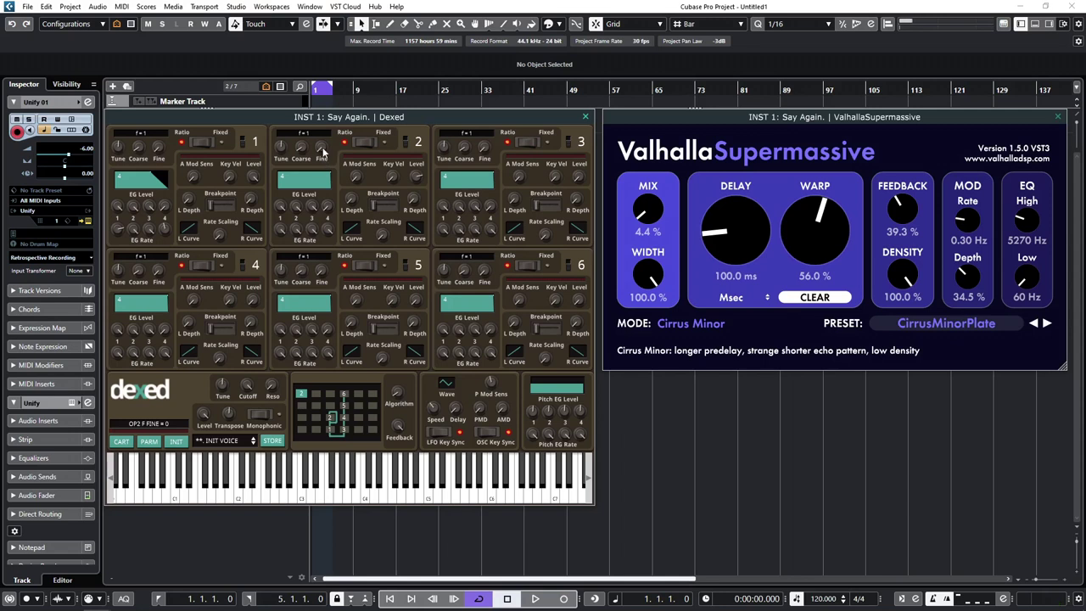
{"action": "left_click_drag", "start_coordinate": [323, 150], "coordinate": [307, 176]}
Boost operator 2's output level to 93.
{"action": "mouse_move", "coordinate": [419, 180]}
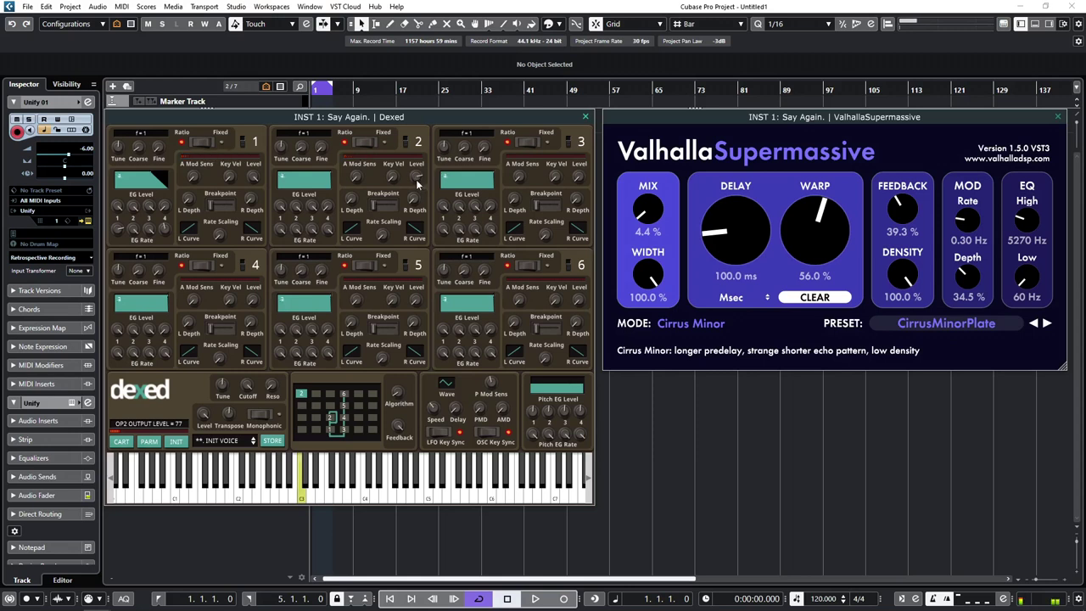
{"action": "left_click_drag", "start_coordinate": [416, 179], "coordinate": [416, 177]}
{"action": "mouse_move", "coordinate": [416, 177]}
{"action": "left_mouse_down"}
{"action": "mouse_move", "coordinate": [425, 141]}
{"action": "mouse_move", "coordinate": [420, 176]}
{"action": "left_mouse_up"}
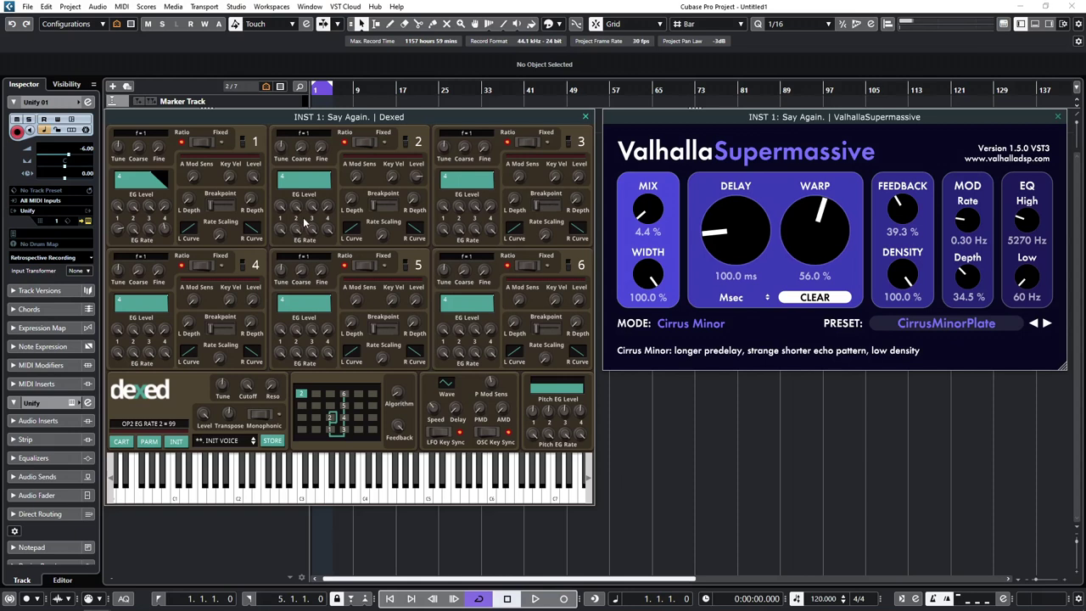
Bring Dexed's OP2 EG Rate 4 knob down to 43.
{"action": "left_click_drag", "start_coordinate": [328, 236], "coordinate": [321, 319]}
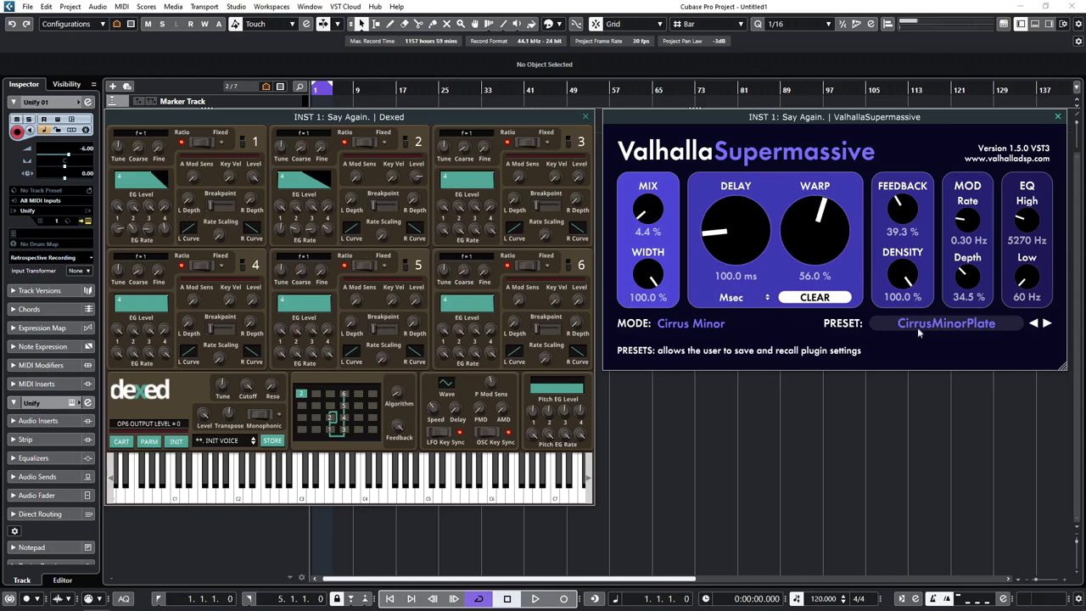
Load the We Are Stardust preset from REVERBS > Z-Massive in Supermassive.
{"action": "left_click", "coordinate": [952, 324]}
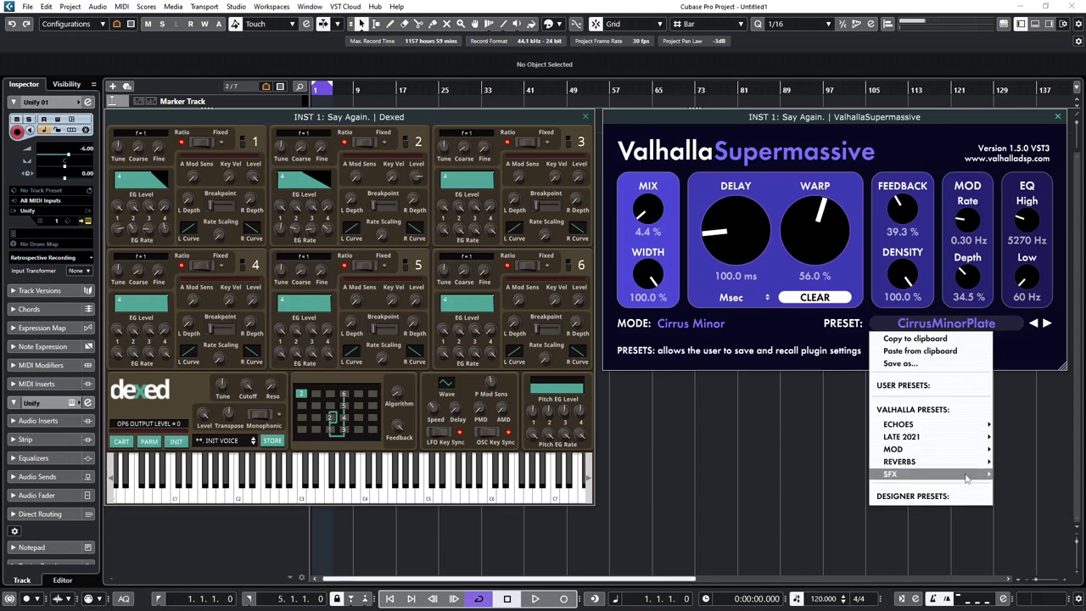
{"action": "mouse_move", "coordinate": [950, 466]}
{"action": "mouse_move", "coordinate": [1018, 463]}
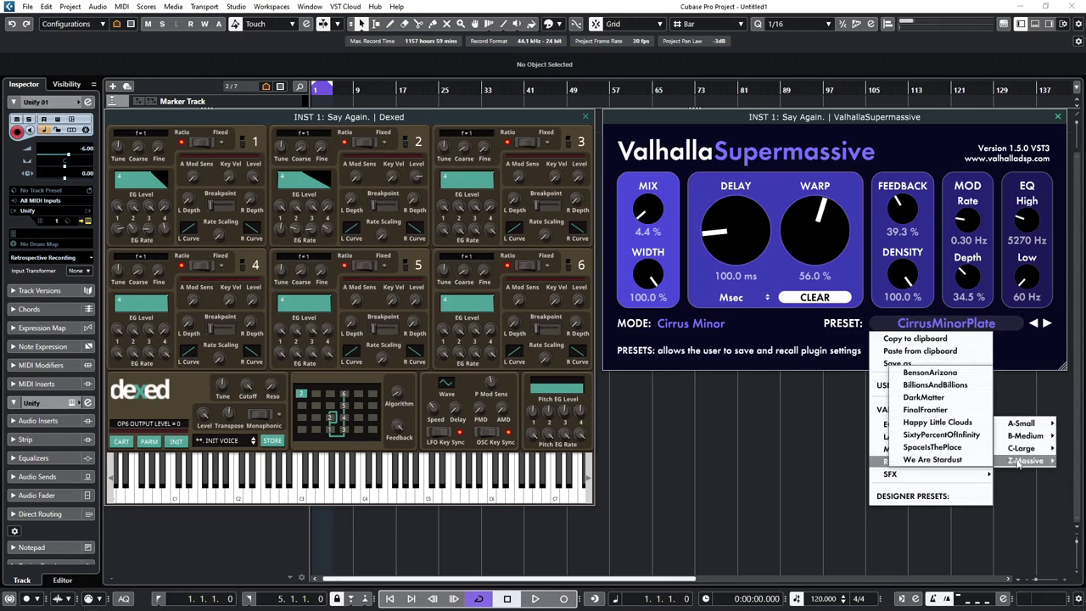
{"action": "left_click", "coordinate": [955, 462]}
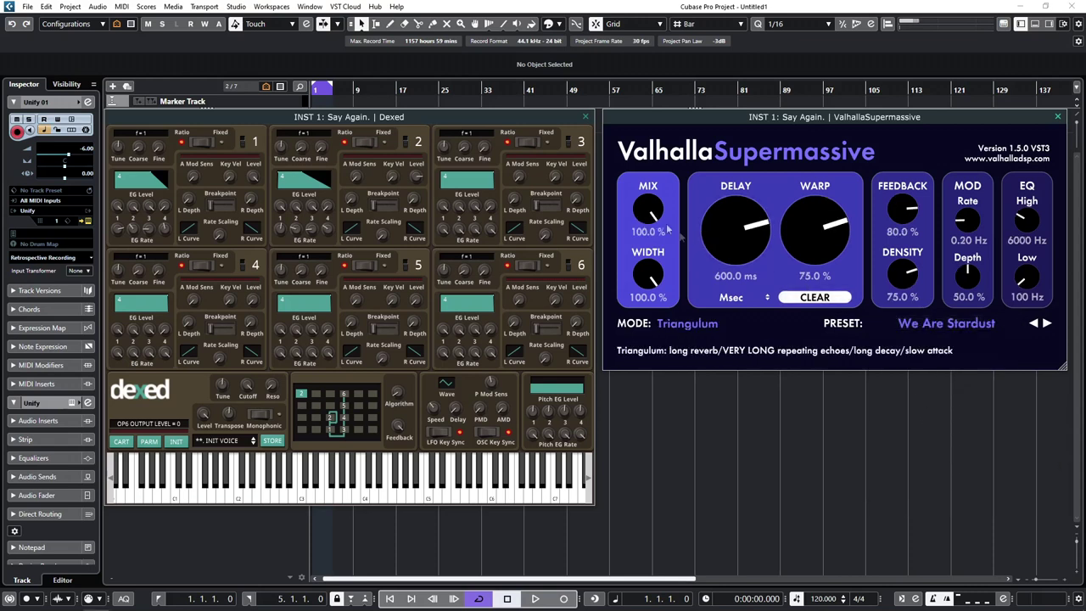
Lower Supermassive's mix to 43.6% and feedback to 42.4%.
{"action": "left_click_drag", "start_coordinate": [642, 214], "coordinate": [665, 295]}
{"action": "left_click_drag", "start_coordinate": [901, 208], "coordinate": [910, 259]}
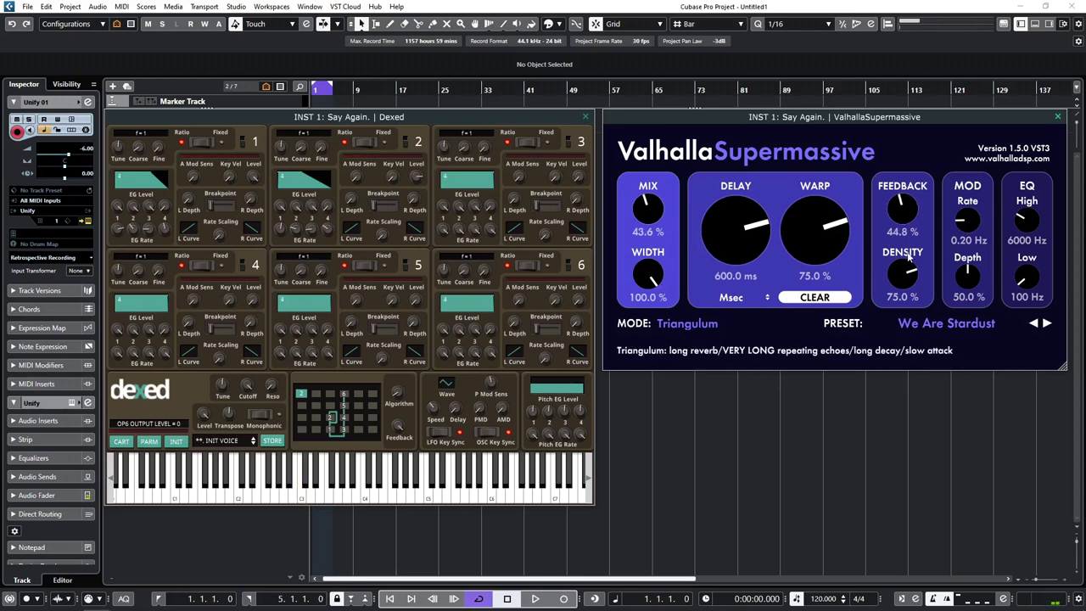
{"action": "left_click_drag", "start_coordinate": [909, 257], "coordinate": [910, 262]}
Detune Dexed operator 2 to +6 with a 0.5 ratio, and cut Supermassive's mix to 10.4%.
{"action": "left_click_drag", "start_coordinate": [277, 151], "coordinate": [277, 124]}
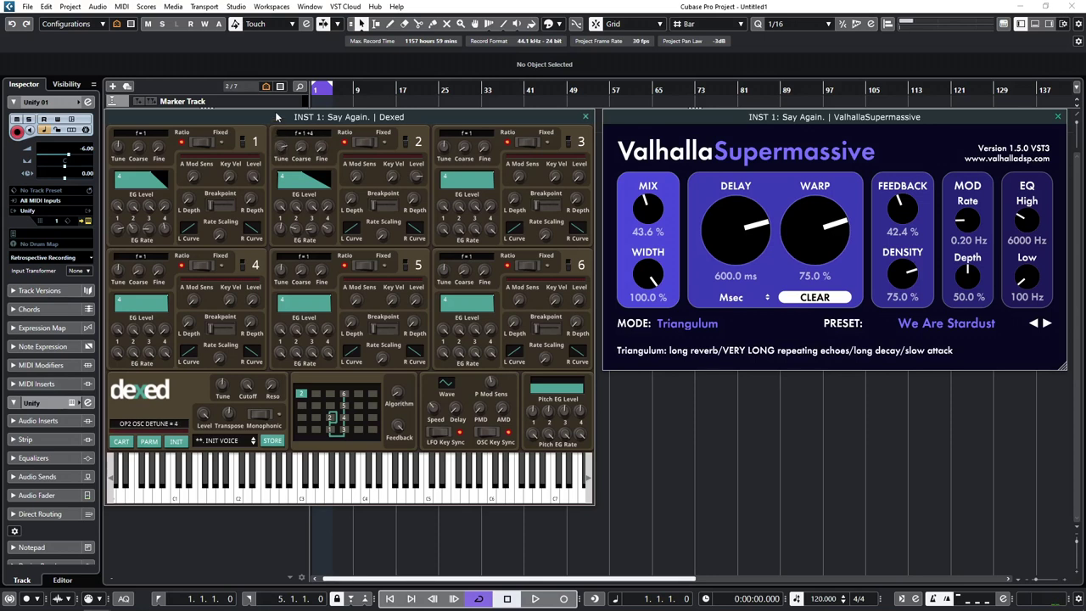
{"action": "left_click_drag", "start_coordinate": [277, 116], "coordinate": [282, 88]}
{"action": "left_click_drag", "start_coordinate": [648, 208], "coordinate": [651, 267]}
{"action": "left_click_drag", "start_coordinate": [299, 153], "coordinate": [304, 167]}
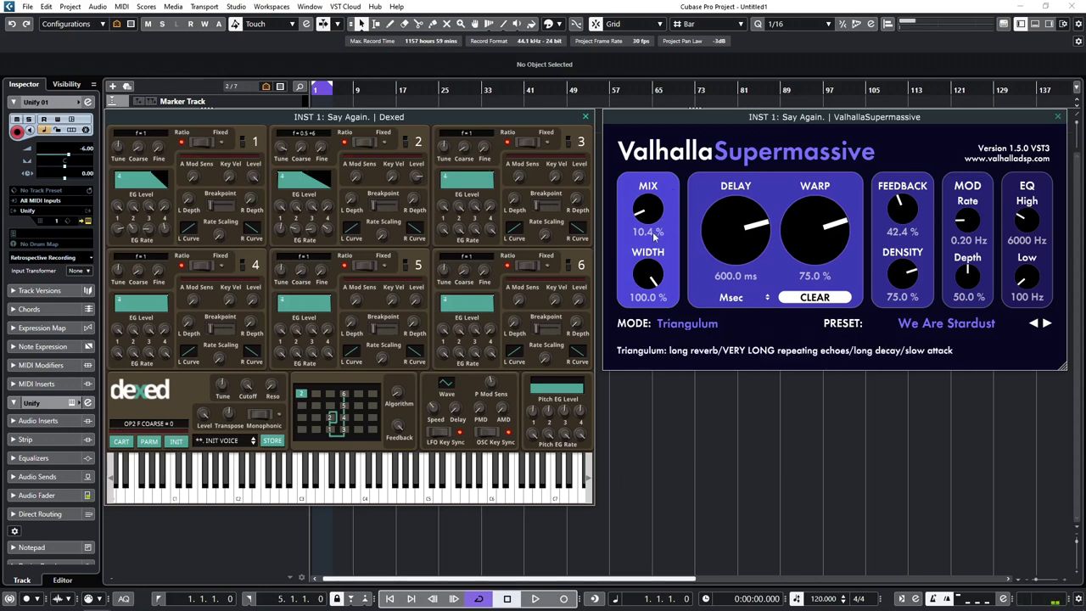
{"action": "mouse_move", "coordinate": [651, 223]}
Lower operator 1's EG level 1 to 75, and operator 2's EG level 3 to 91 and level 1 to 89.
{"action": "left_click_drag", "start_coordinate": [117, 213], "coordinate": [123, 225]}
{"action": "left_click_drag", "start_coordinate": [121, 225], "coordinate": [153, 219]}
{"action": "left_click_drag", "start_coordinate": [317, 210], "coordinate": [318, 224]}
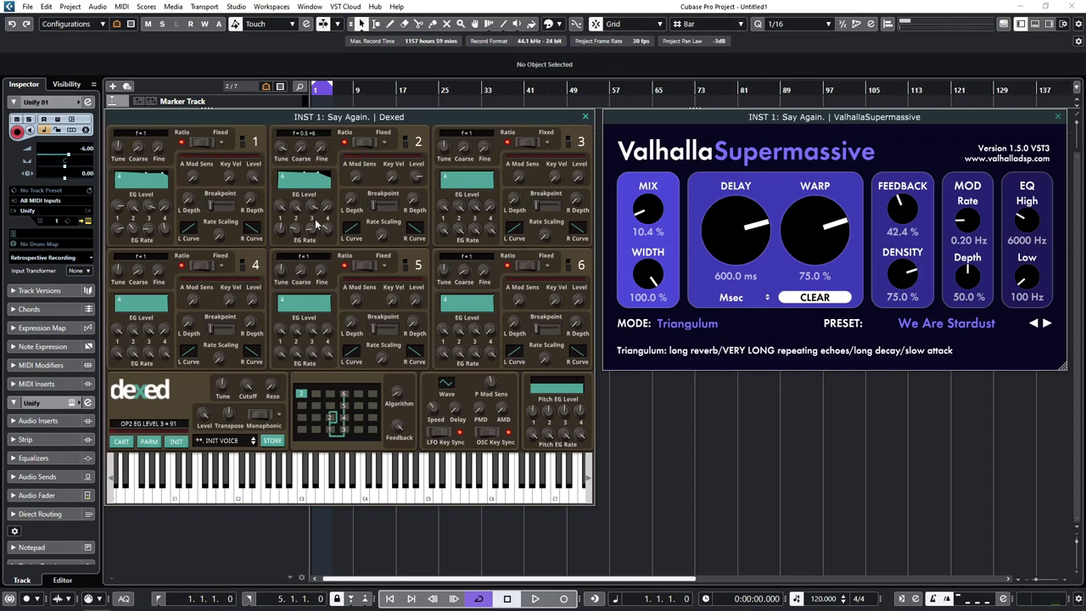
{"action": "mouse_move", "coordinate": [282, 207]}
{"action": "left_mouse_down"}
{"action": "mouse_move", "coordinate": [286, 235]}
{"action": "mouse_move", "coordinate": [285, 226]}
{"action": "left_mouse_up"}
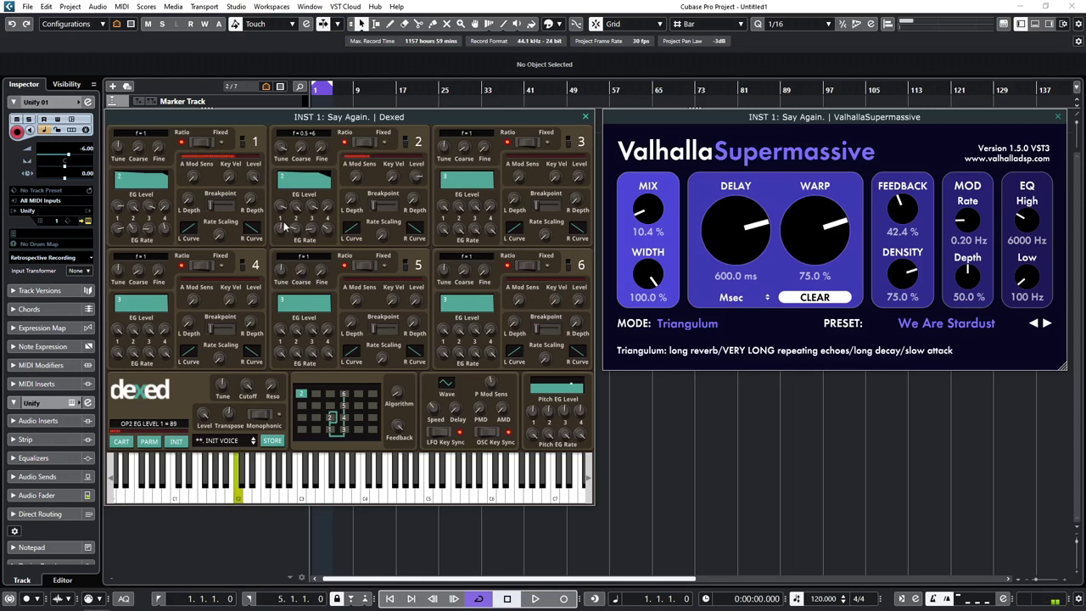
{"action": "left_click", "coordinate": [285, 226]}
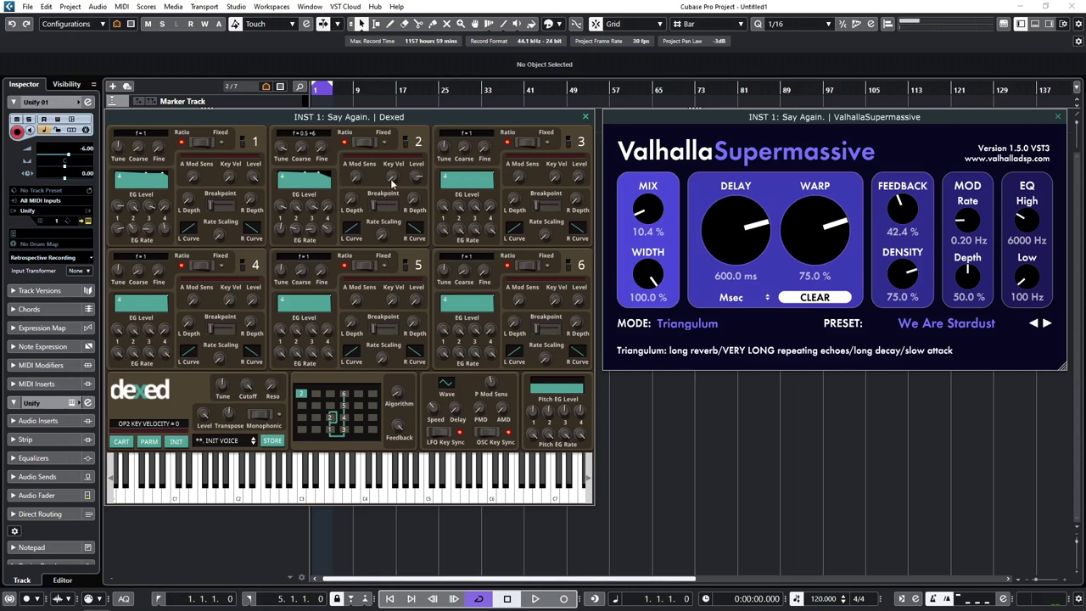
Set key velocity to 2 on operator 2 and 1 on operator 1, and operator 2's output level to 81.
{"action": "left_click_drag", "start_coordinate": [392, 181], "coordinate": [393, 147]}
{"action": "left_click_drag", "start_coordinate": [229, 180], "coordinate": [229, 162]}
{"action": "mouse_move", "coordinate": [415, 180]}
{"action": "left_mouse_down"}
{"action": "mouse_move", "coordinate": [416, 192]}
{"action": "mouse_move", "coordinate": [414, 180]}
{"action": "left_mouse_up"}
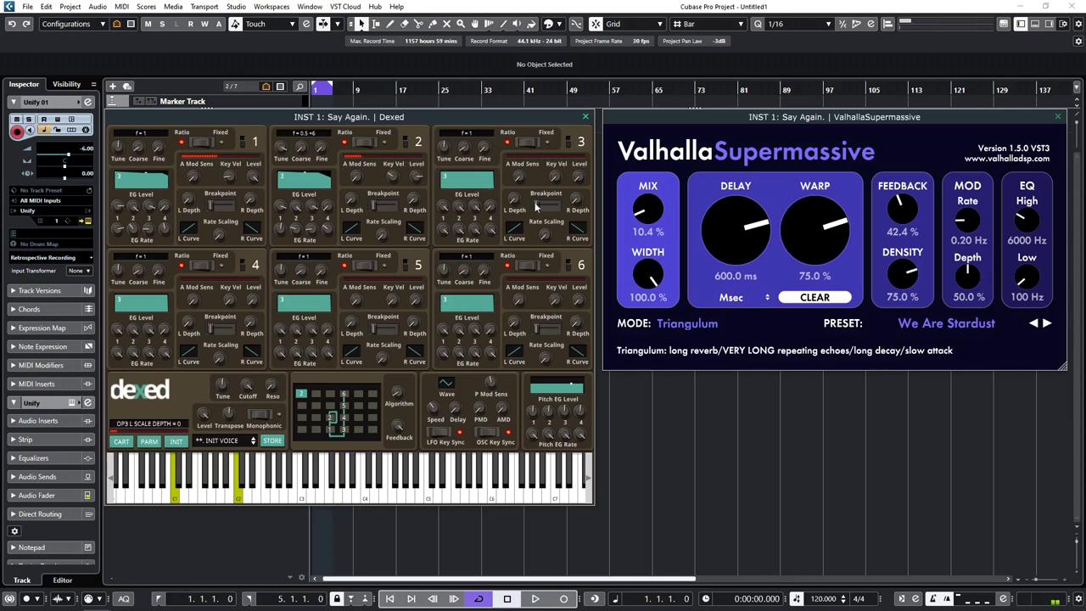
Push Supermassive's mix up to 44.8%, then settle it at 19.6%.
{"action": "left_click_drag", "start_coordinate": [642, 215], "coordinate": [631, 167]}
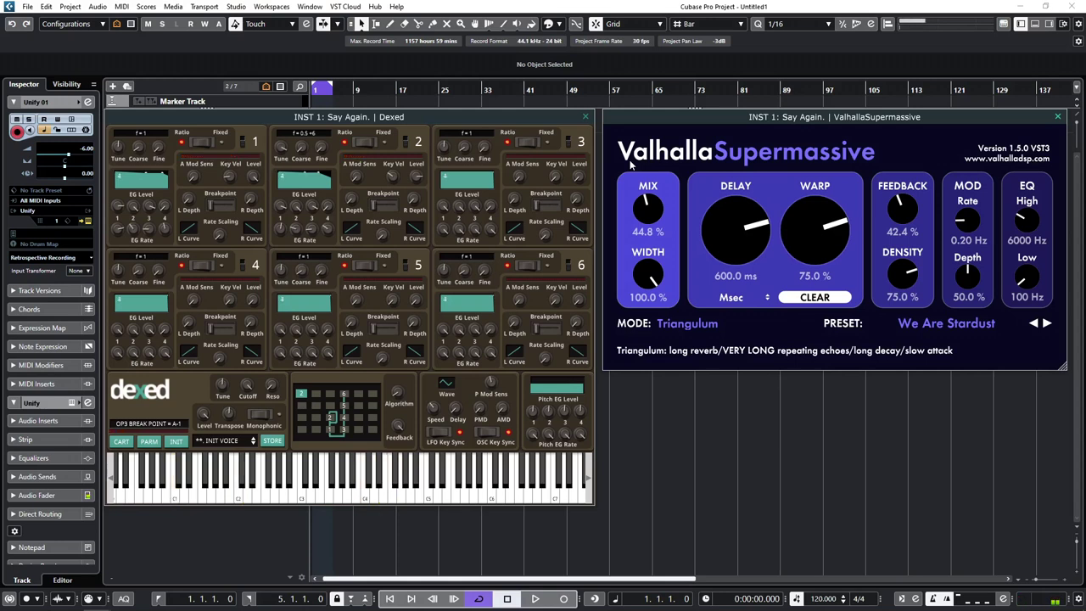
{"action": "left_click_drag", "start_coordinate": [644, 214], "coordinate": [651, 250]}
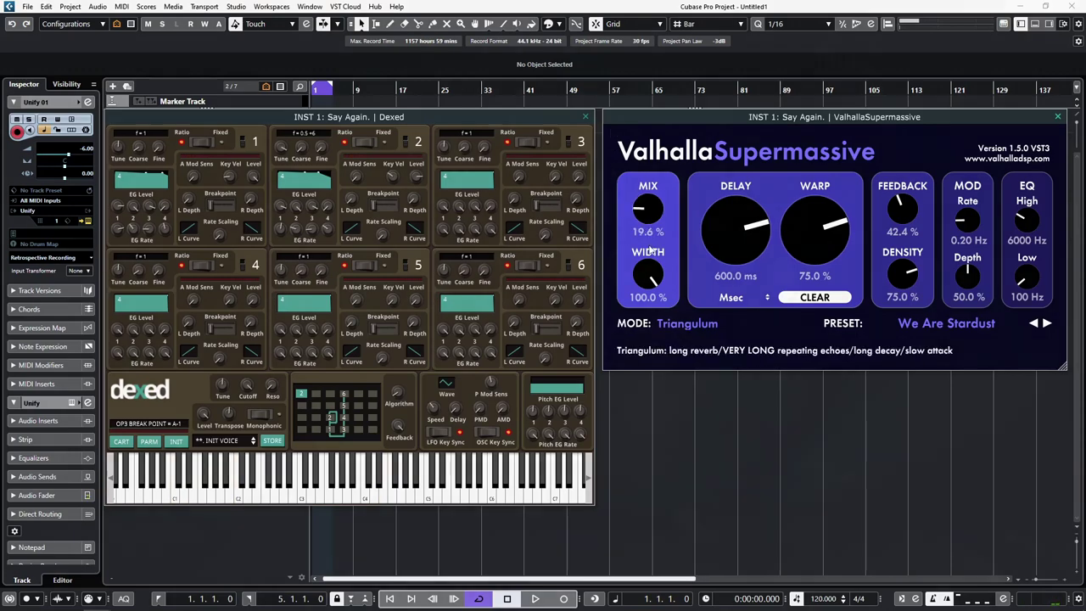